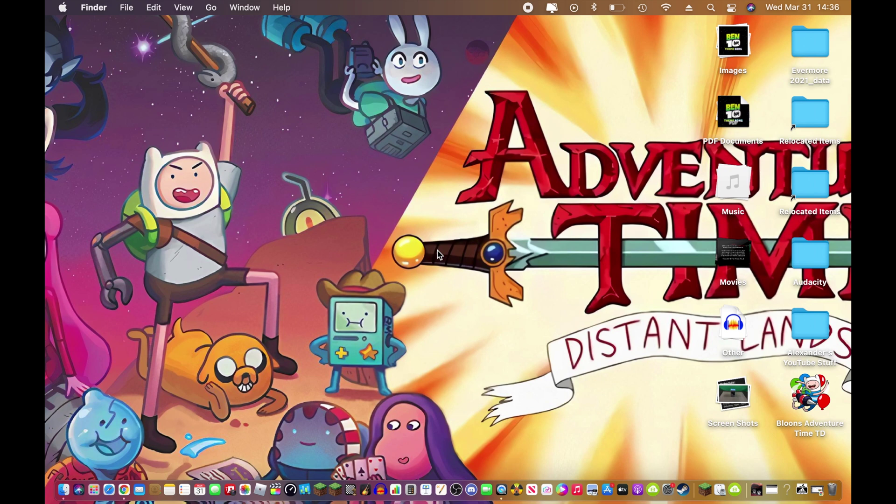
Step: Open the home folder's Movies folder in Finder and select the Untitled library
left_click(62, 492)
left_click(177, 171)
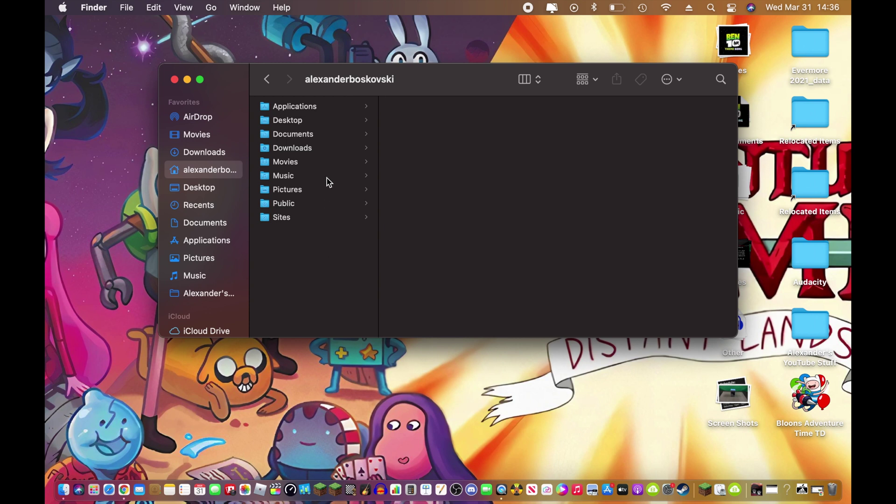
left_click(322, 162)
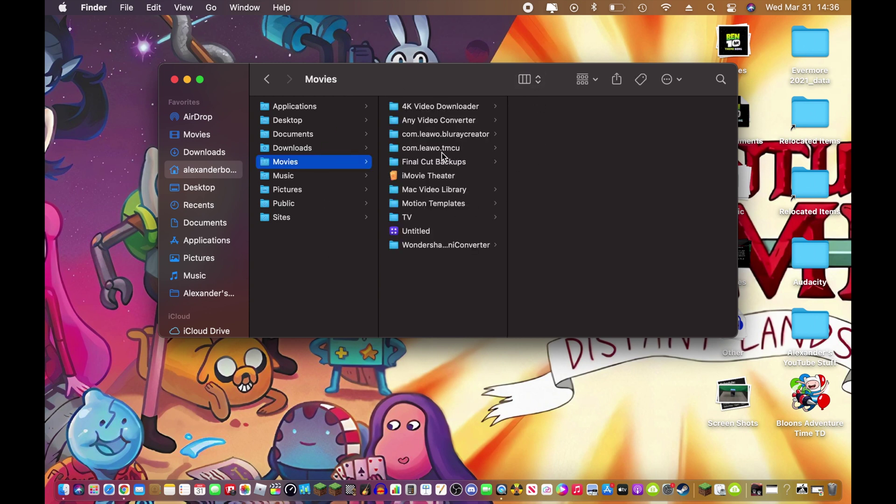
left_click(448, 233)
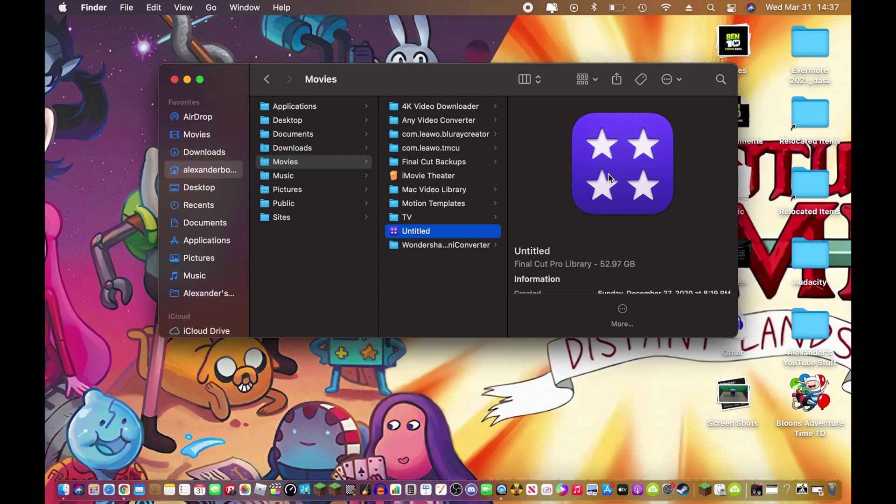
Step: Bring up the context menu for the Untitled Final Cut Pro library
right_click(442, 231)
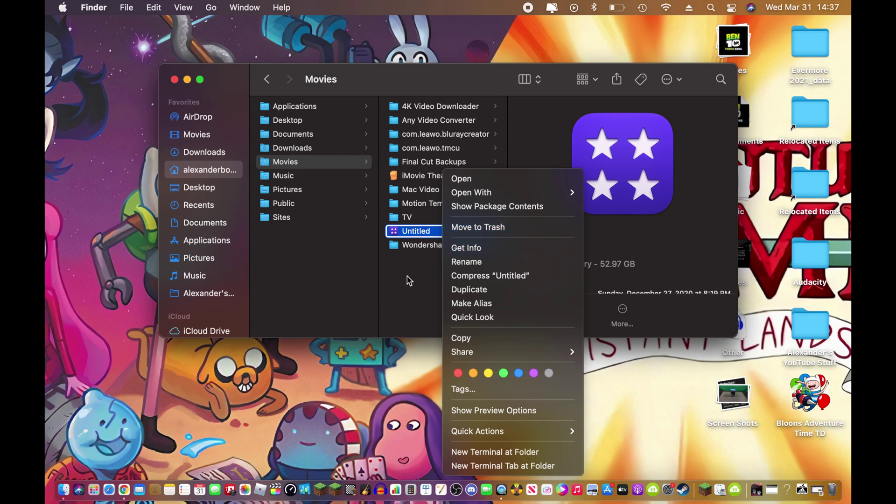
Step: Drag the Untitled library onto the Dock Trash, then confirm Empty Trash
left_click(405, 300)
left_click_drag(449, 238, 835, 496)
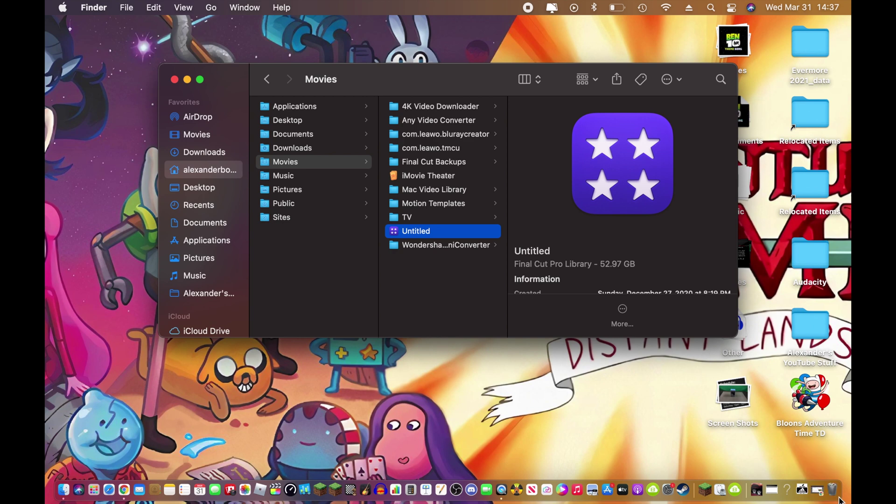
left_click(835, 496)
left_click(525, 138)
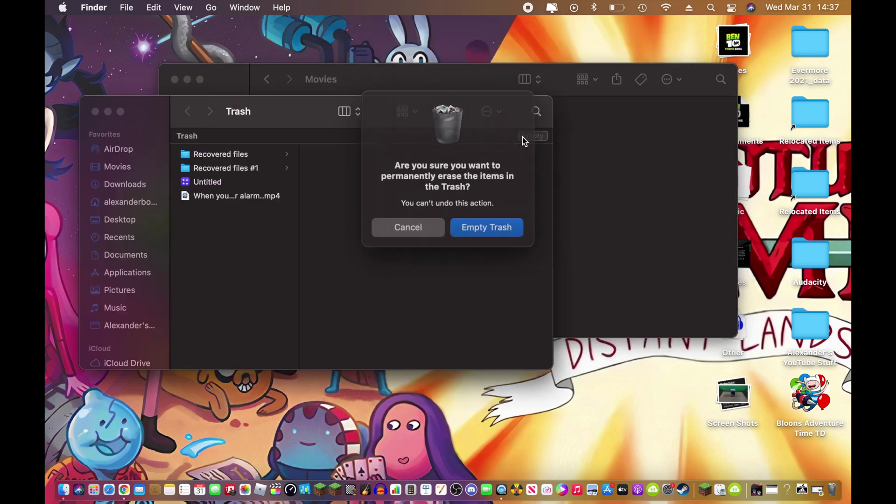
left_click(496, 231)
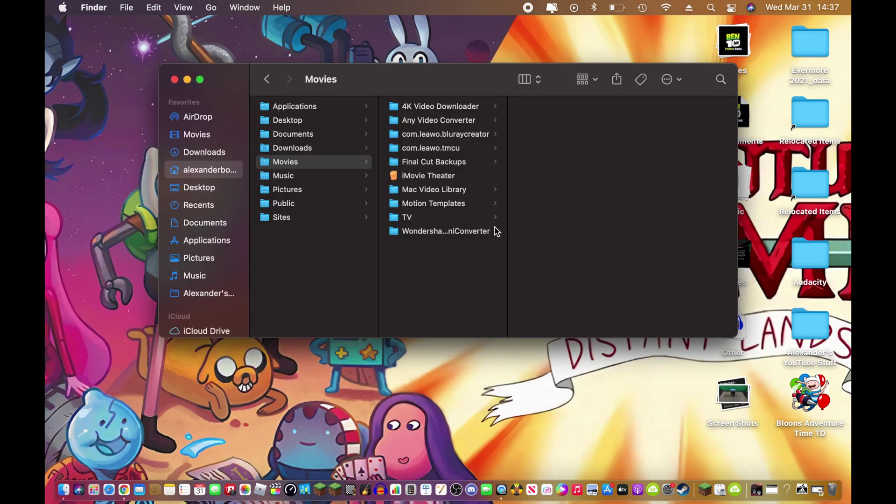